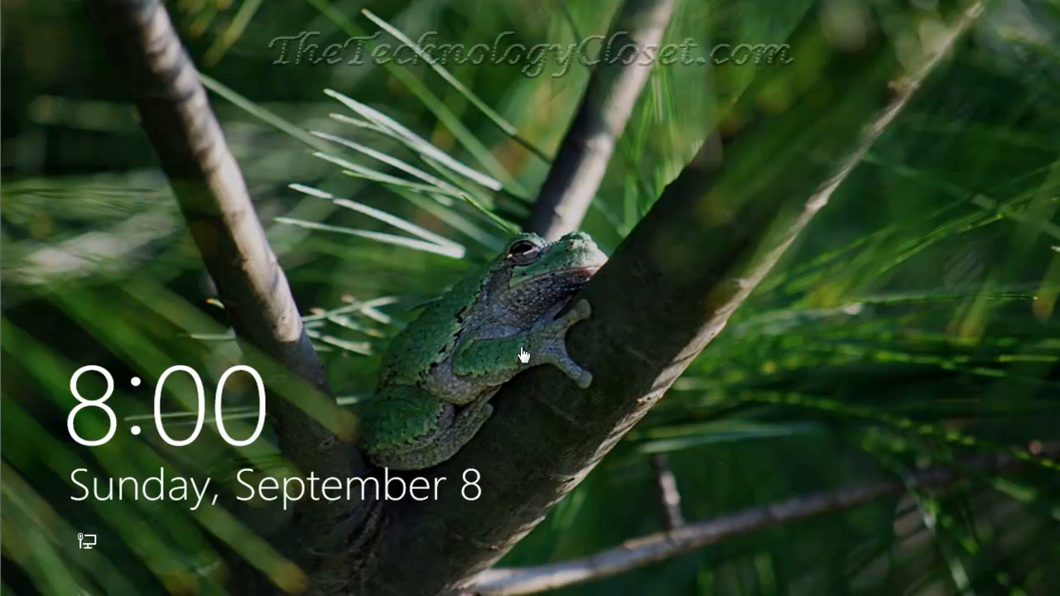
- Dismiss the lock screen and sign in to the instructor account by entering the account password
key(space)
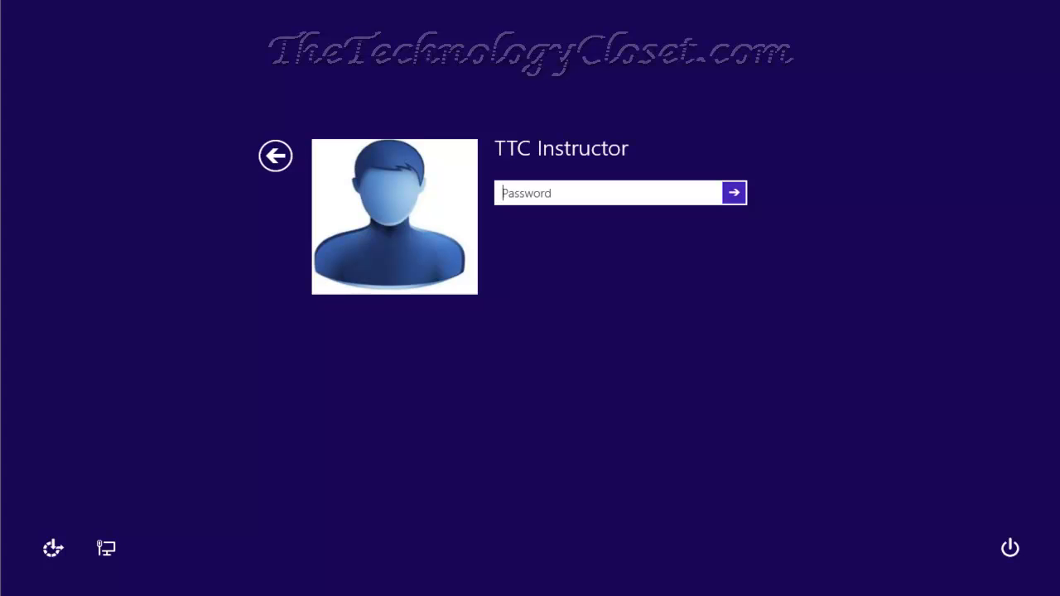
click(499, 382)
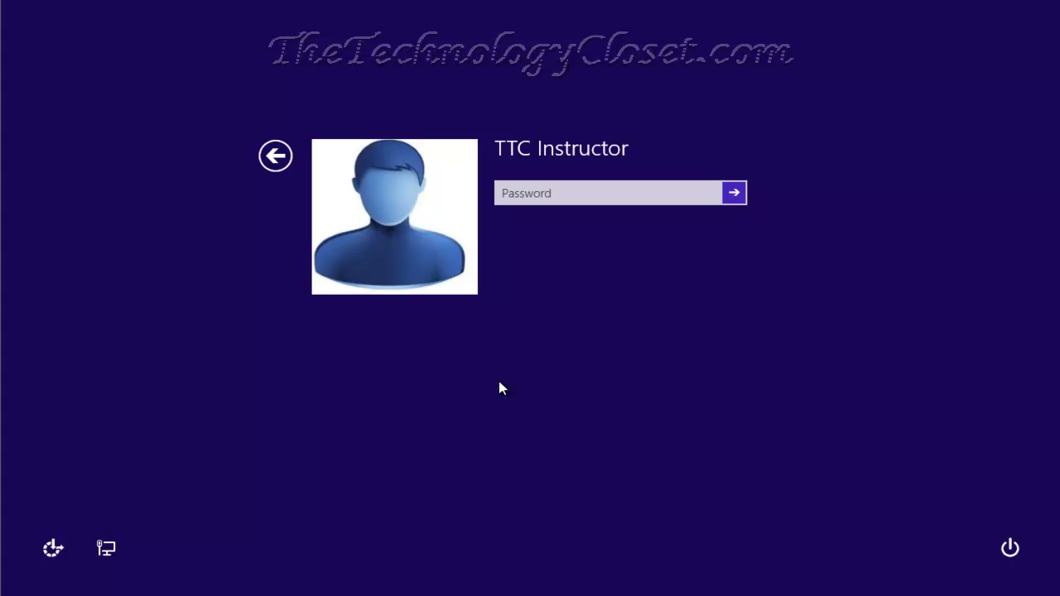
key(Tab)
text(•••)
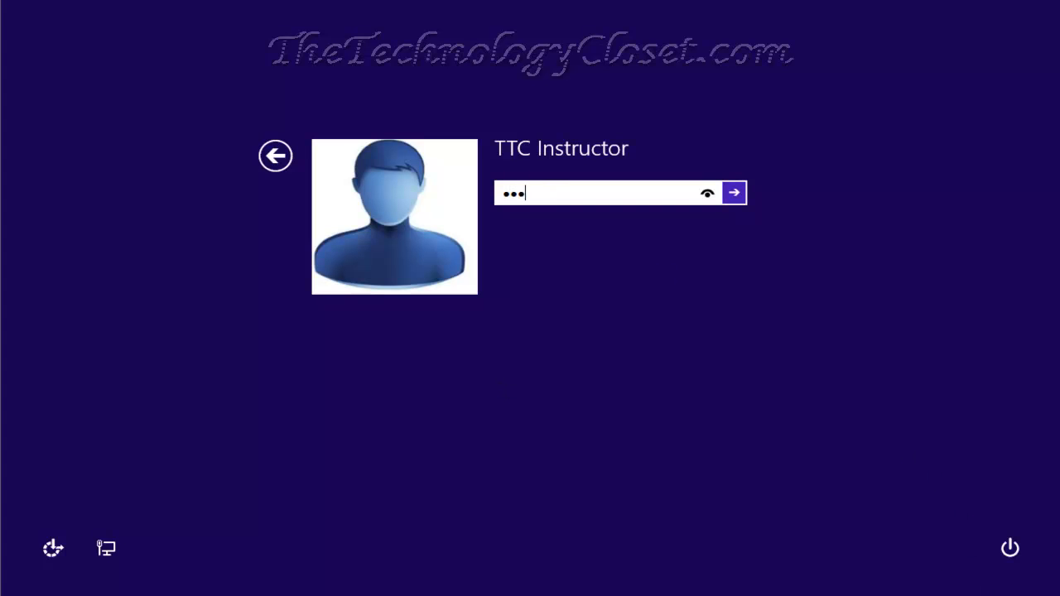
key(Return)
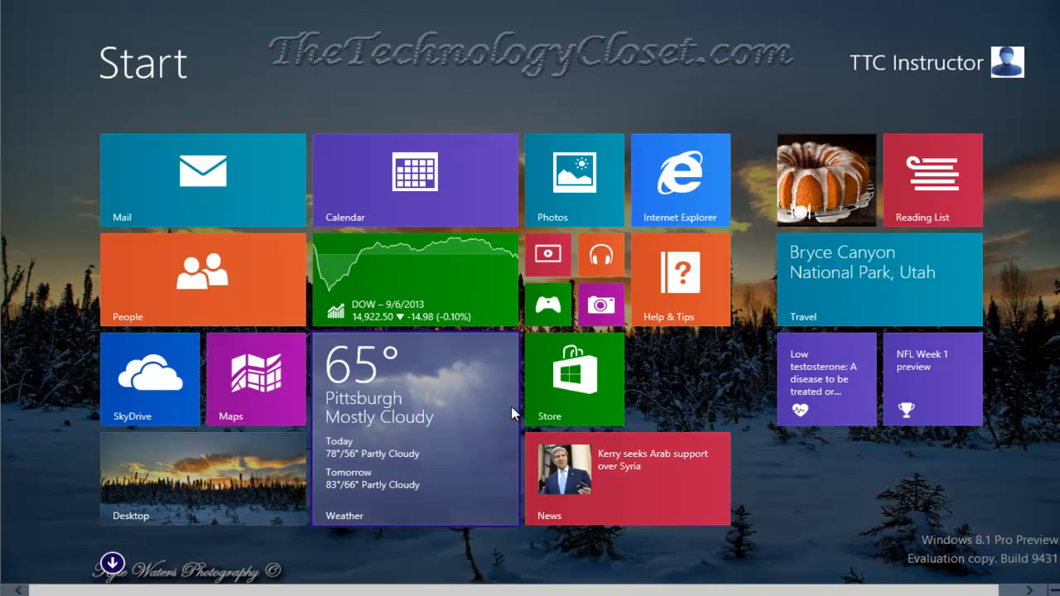
- Switch from the Start screen to the desktop, then toggle to the Start screen and back to the desktop
click(222, 467)
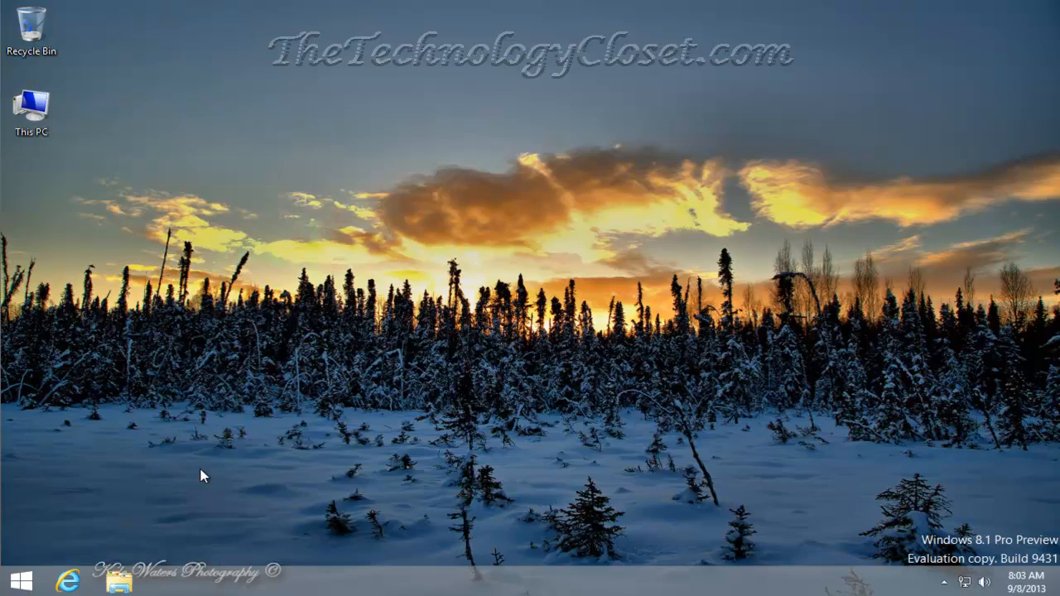
key(super)
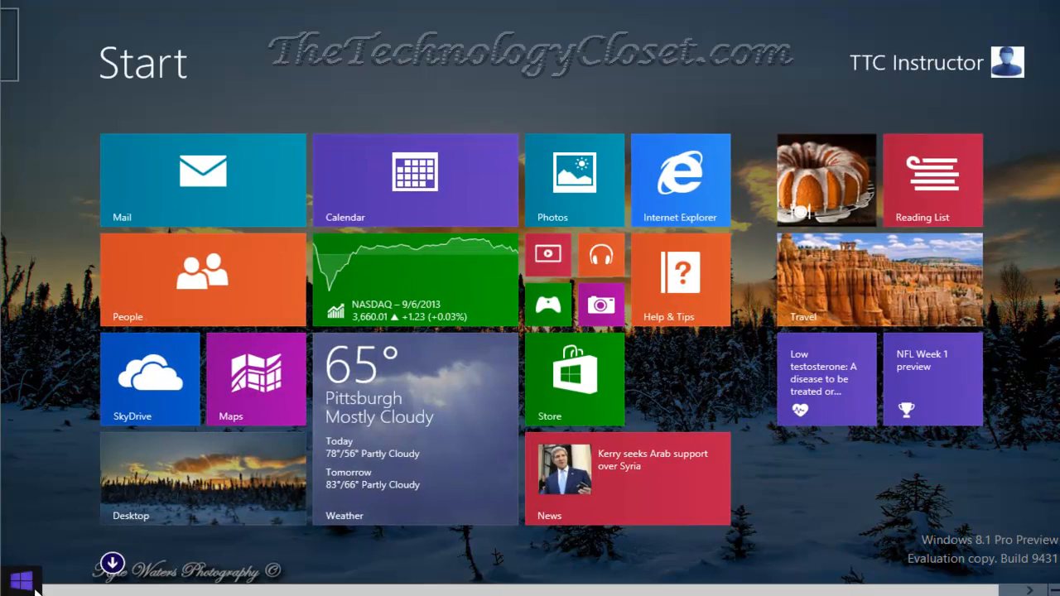
click(35, 589)
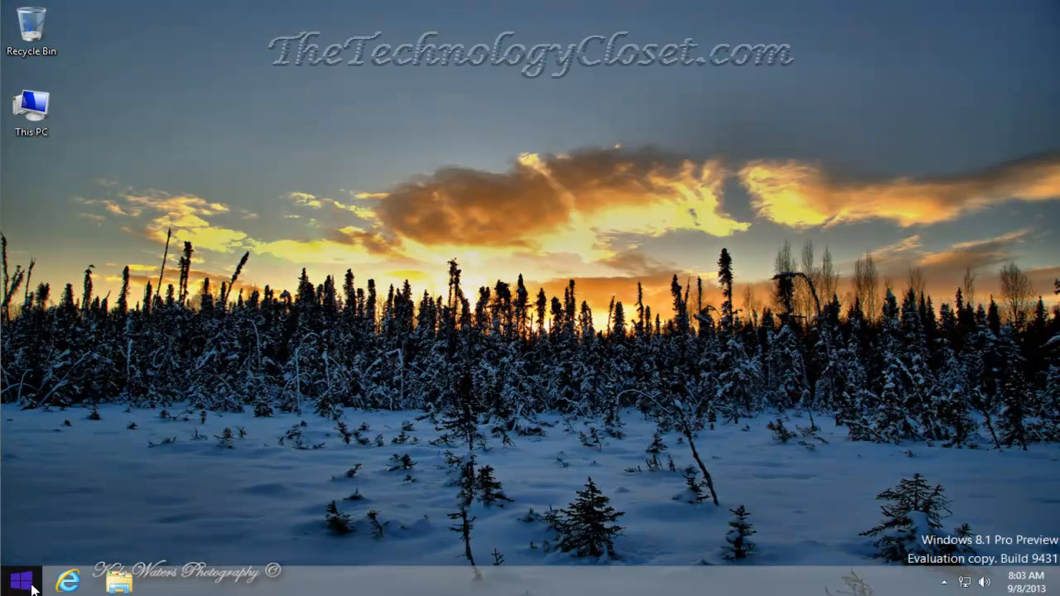
- Open the User Accounts settings by running netplwiz
right_click(33, 587)
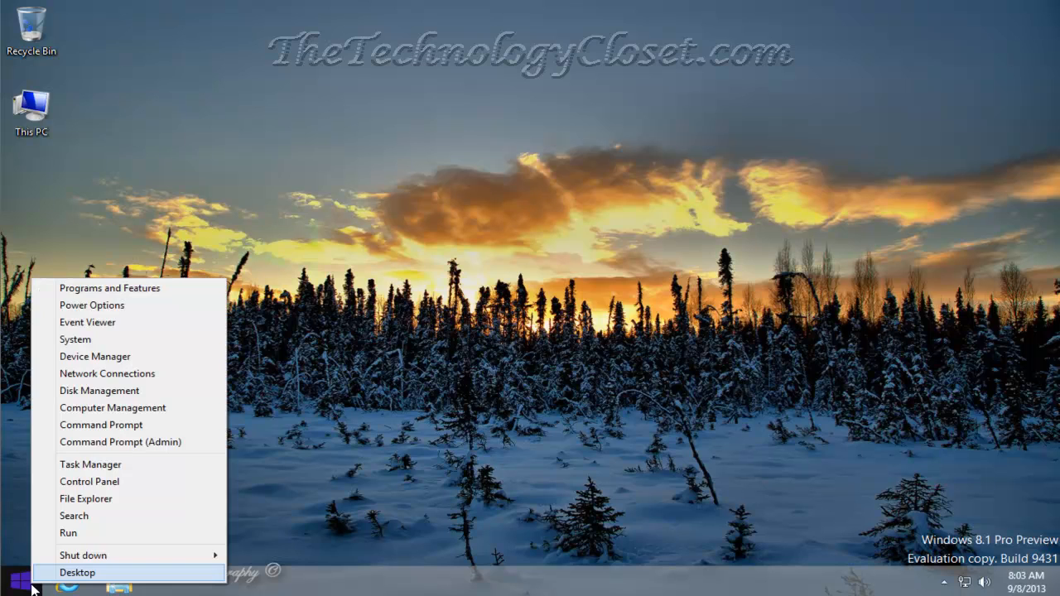
click(76, 532)
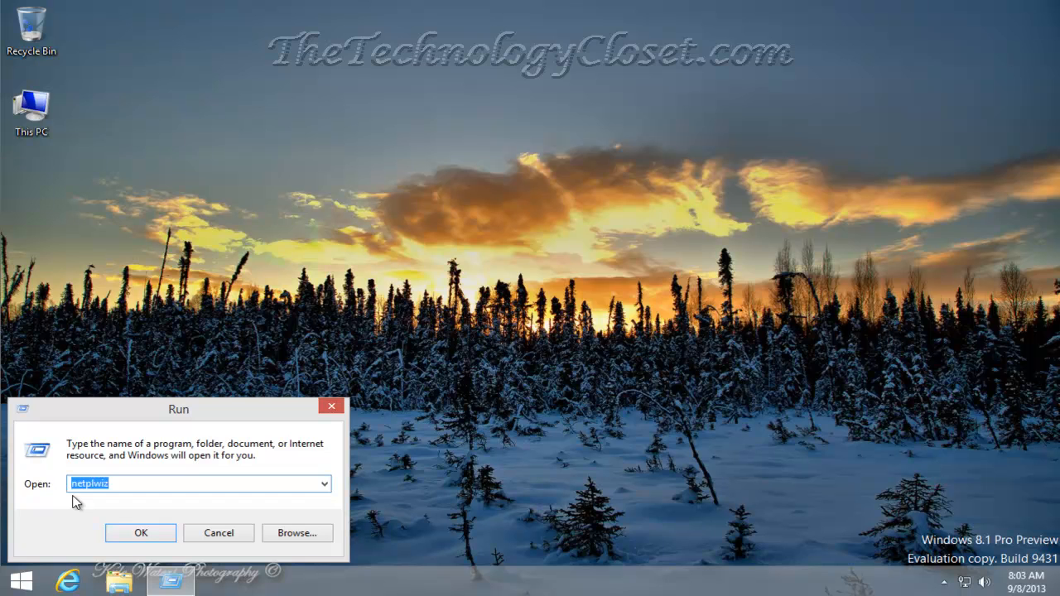
click(149, 533)
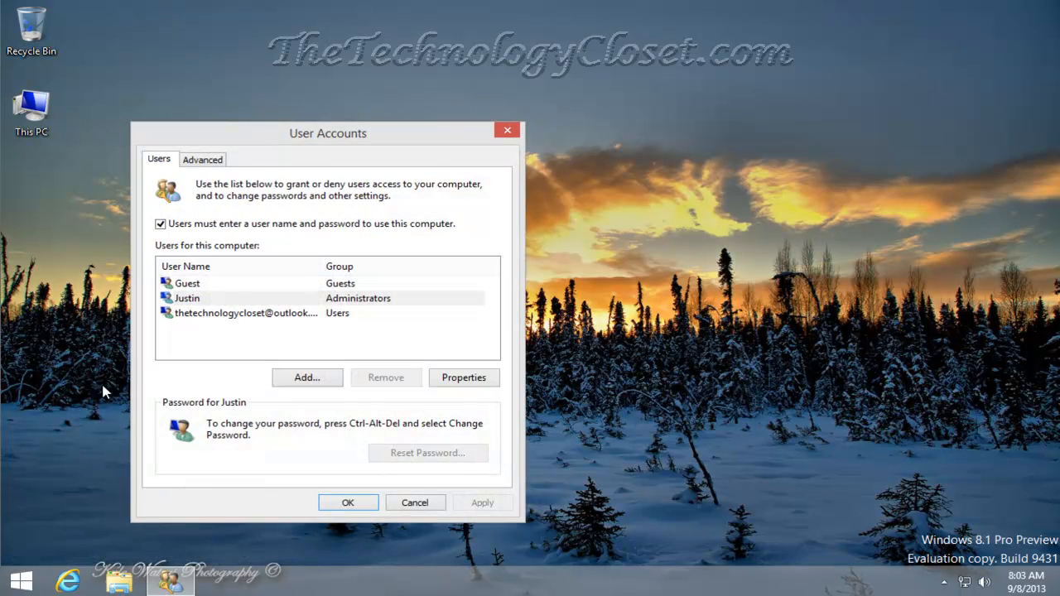
- Turn off the user name and password requirement with the administrator account selected, and apply the change
click(191, 303)
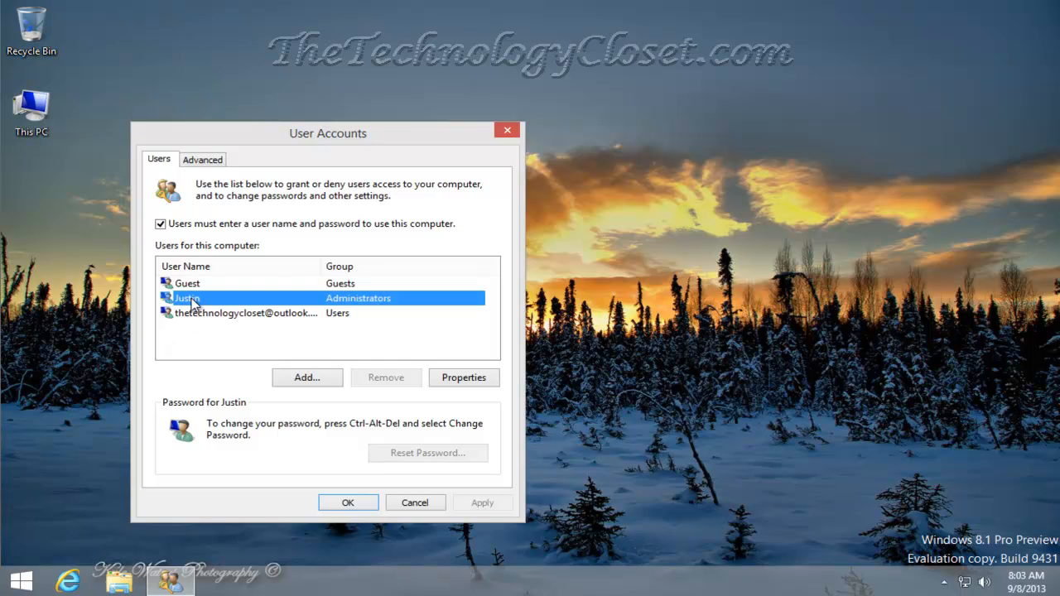
click(160, 224)
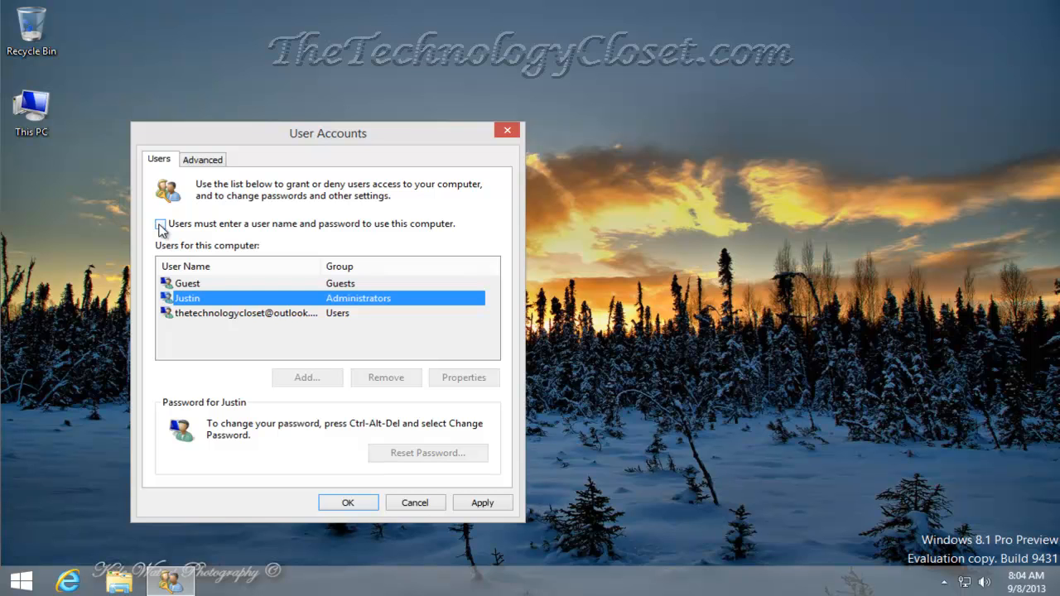
click(491, 506)
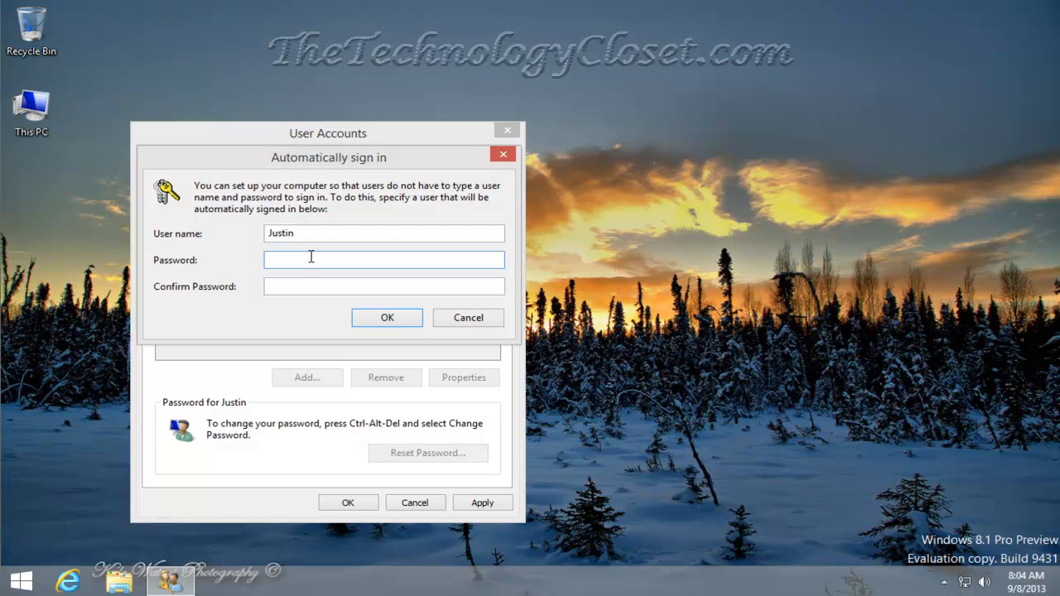
- Enter and confirm the account password for automatic sign-in, then accept the User Accounts settings
text(***)
click(277, 287)
text(***)
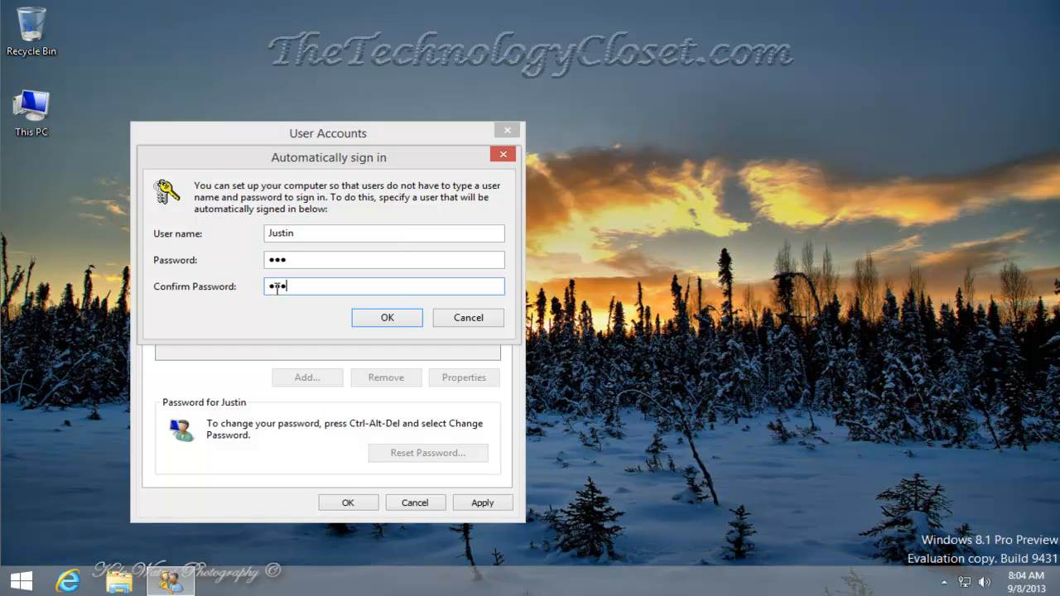
click(390, 318)
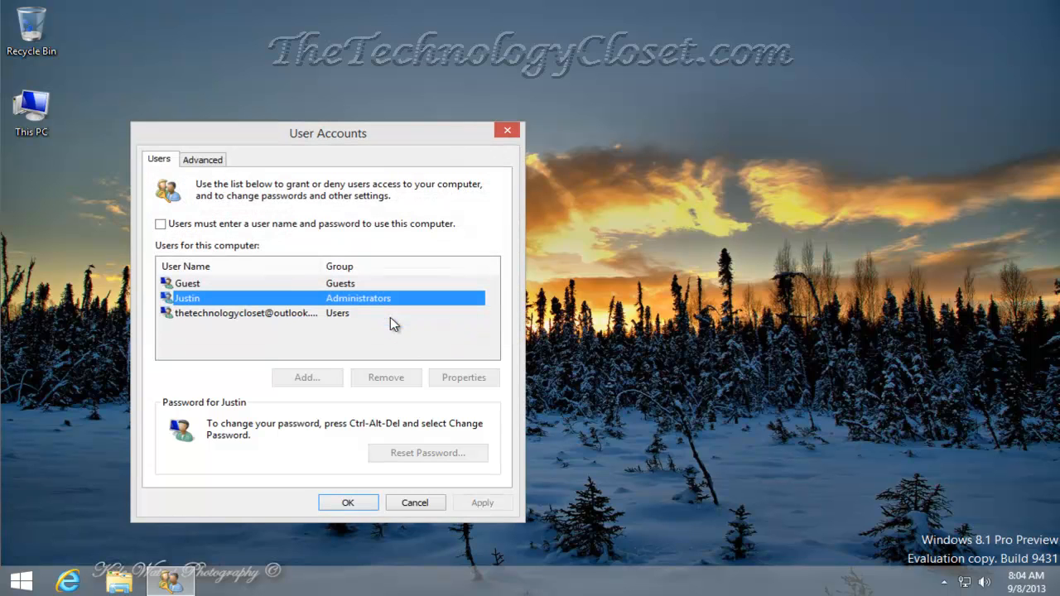
click(353, 506)
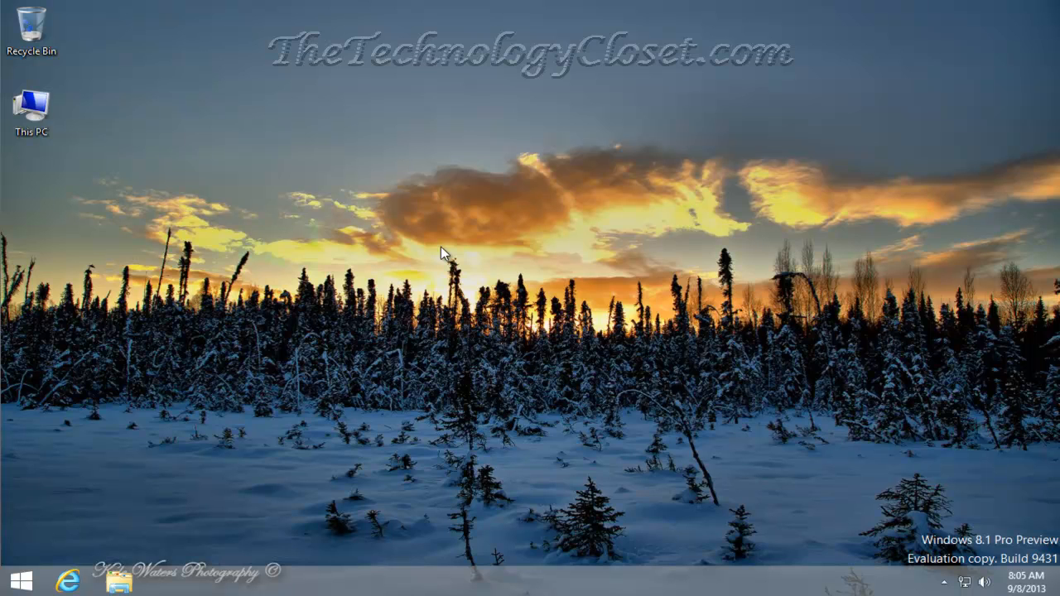
- Add the User's Files, Network and Control Panel icons to the desktop through the Personalization settings
right_click(448, 217)
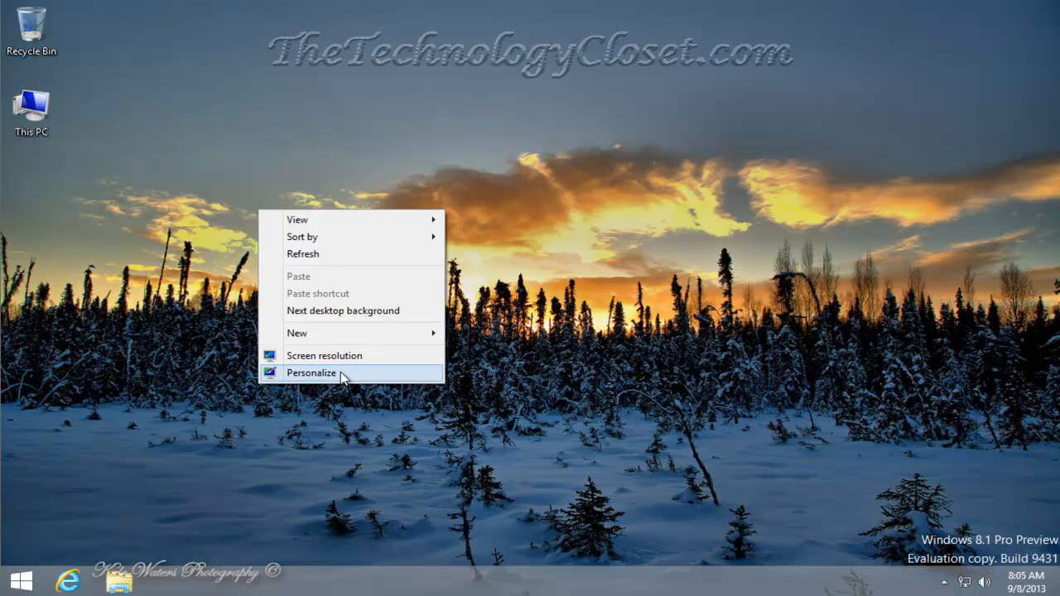
click(311, 374)
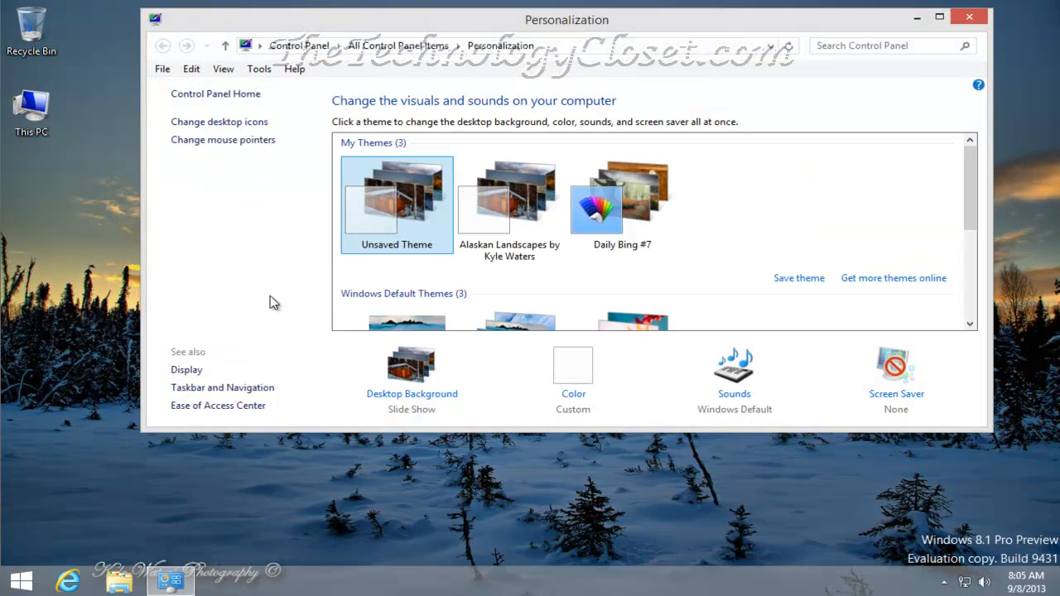
click(177, 124)
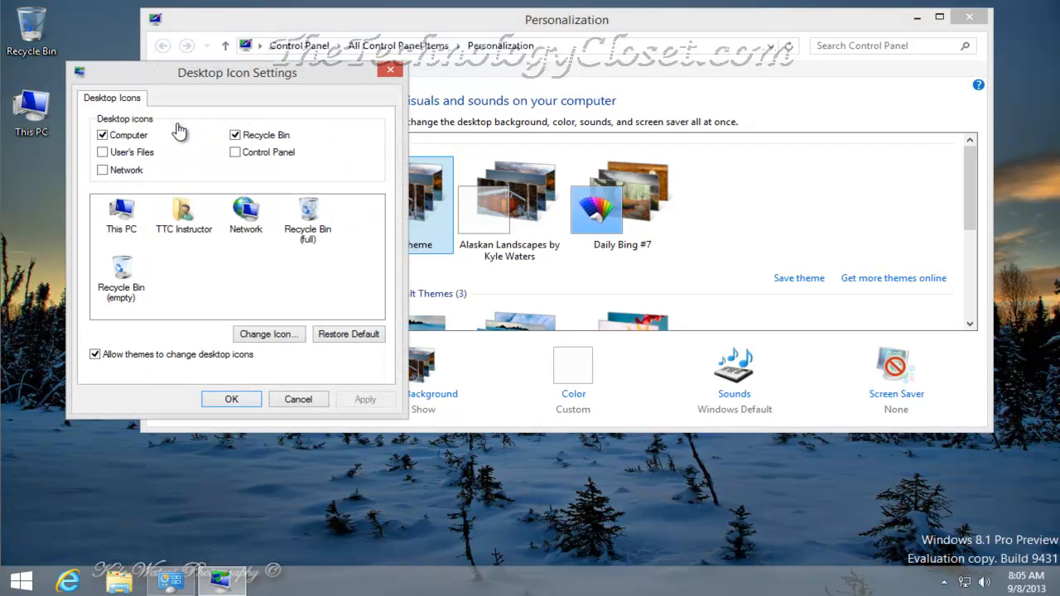
click(104, 154)
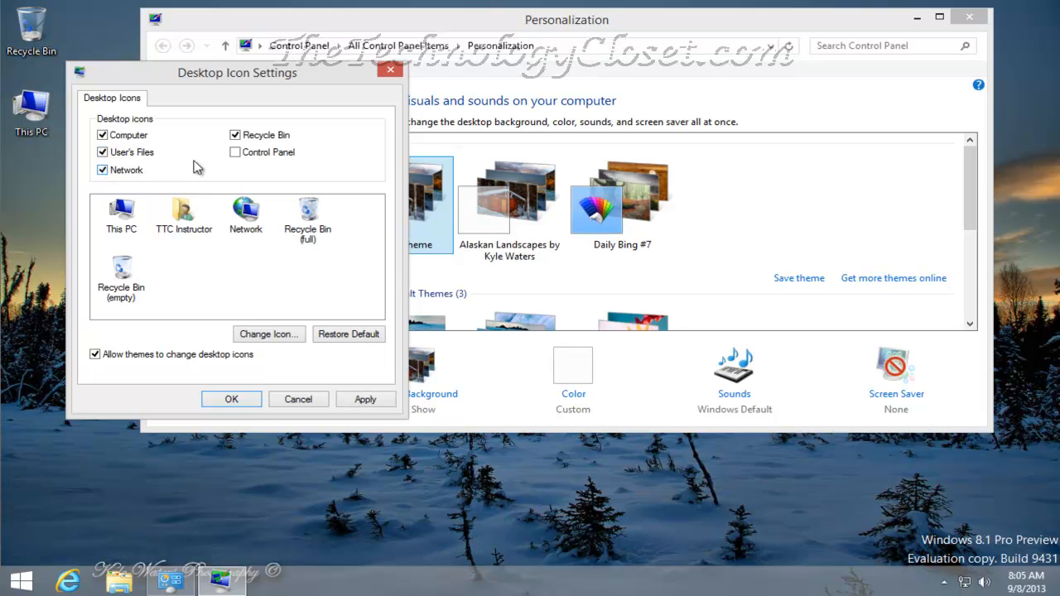
click(236, 153)
click(366, 401)
click(227, 401)
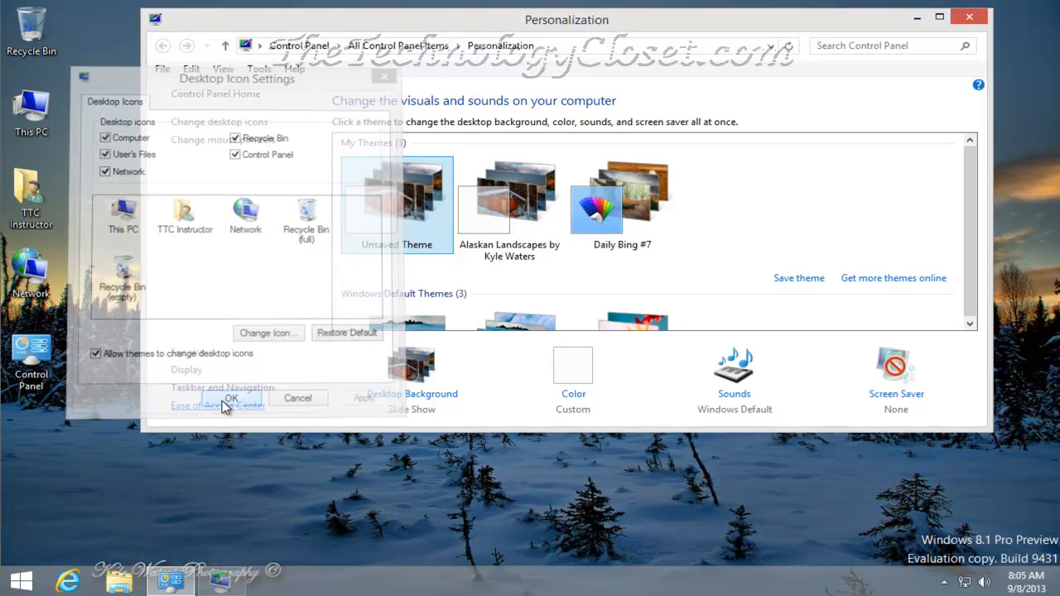
click(969, 19)
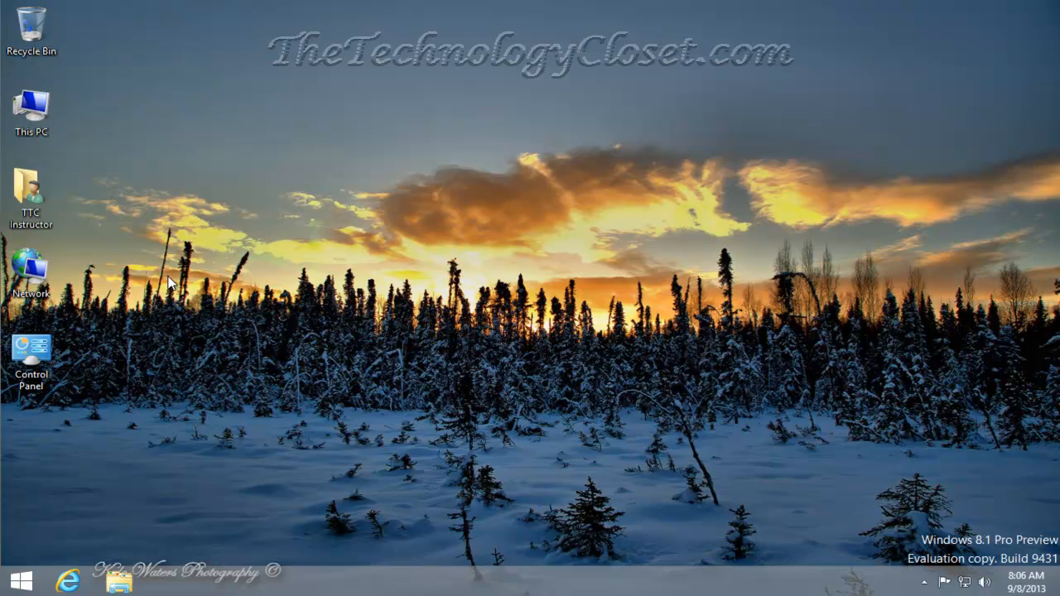
- Set the taskbar navigation properties to show the Apps view on Start, search everywhere, and list desktop apps first when sorted by category
right_click(415, 588)
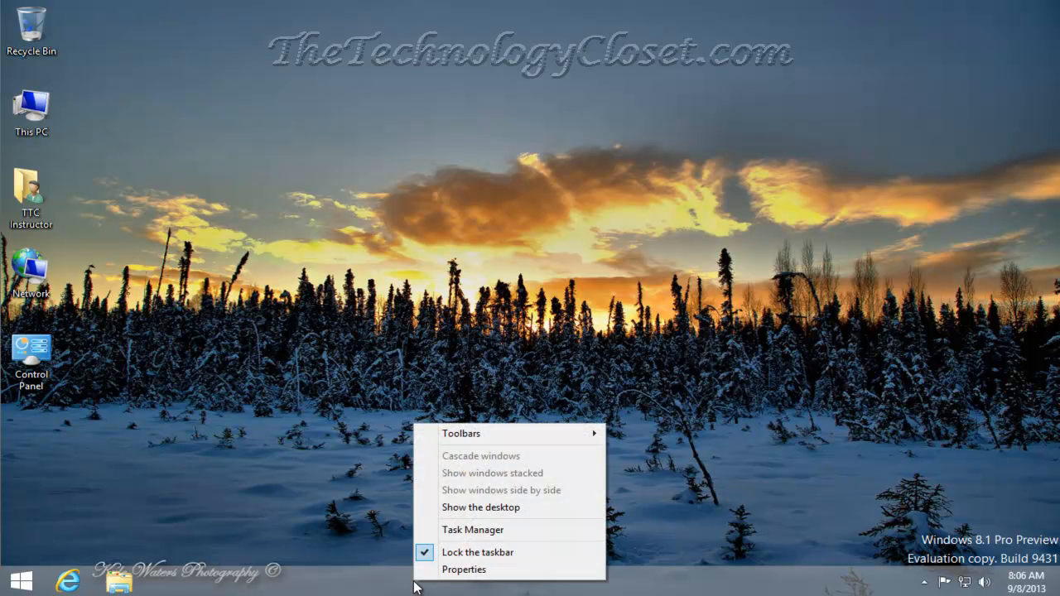
click(466, 569)
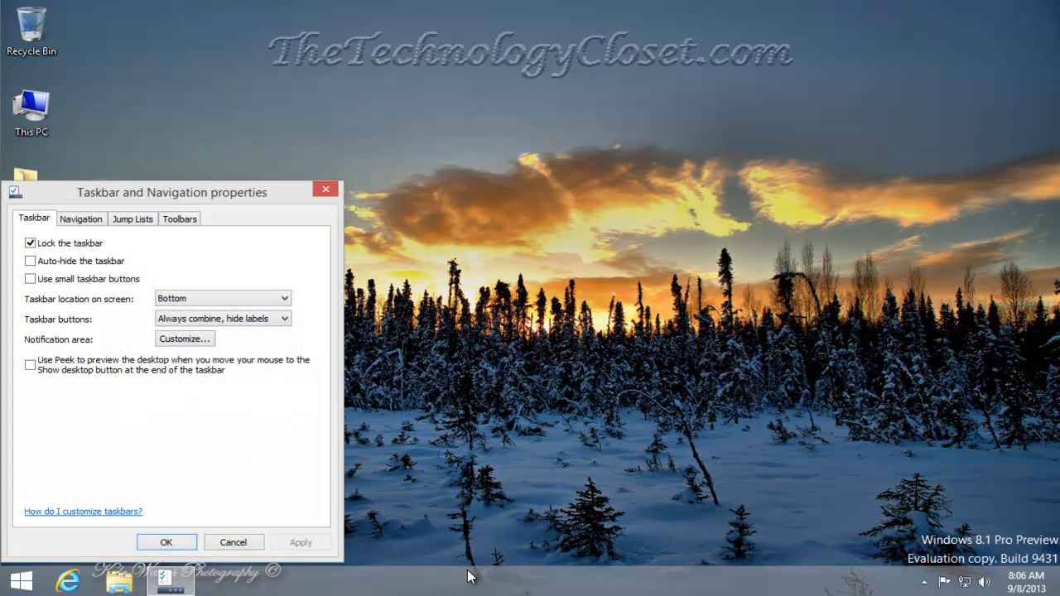
click(83, 229)
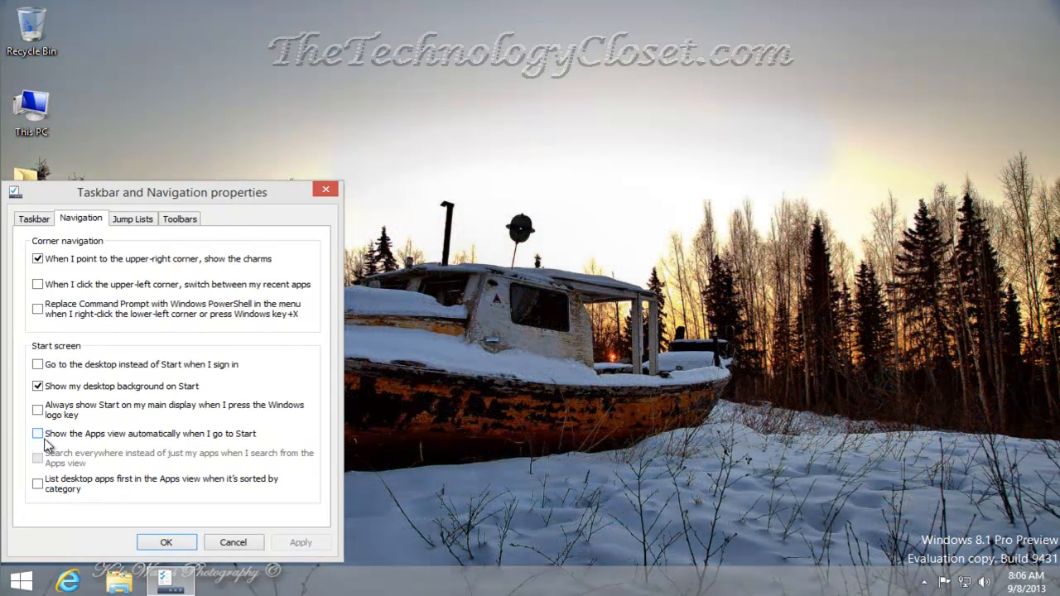
click(37, 433)
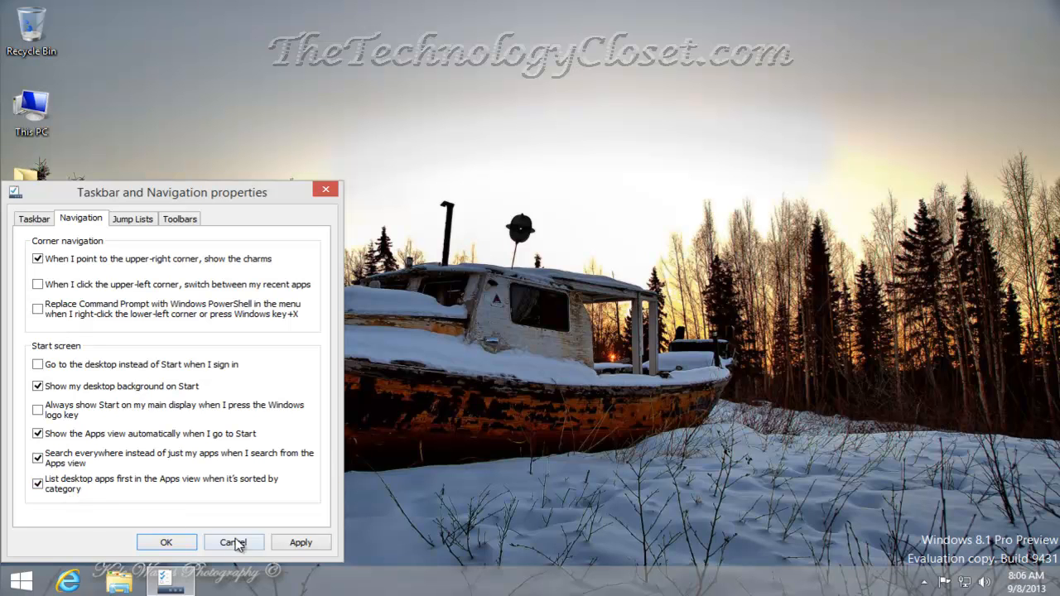
click(303, 545)
click(183, 547)
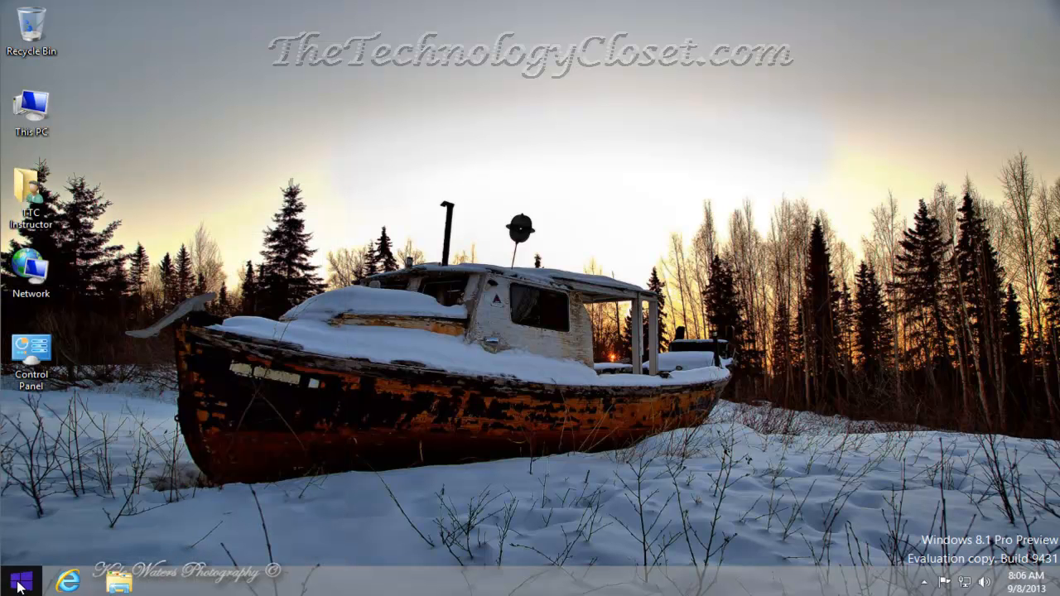
- Open the Apps view from the desktop and sort the apps by category
click(20, 585)
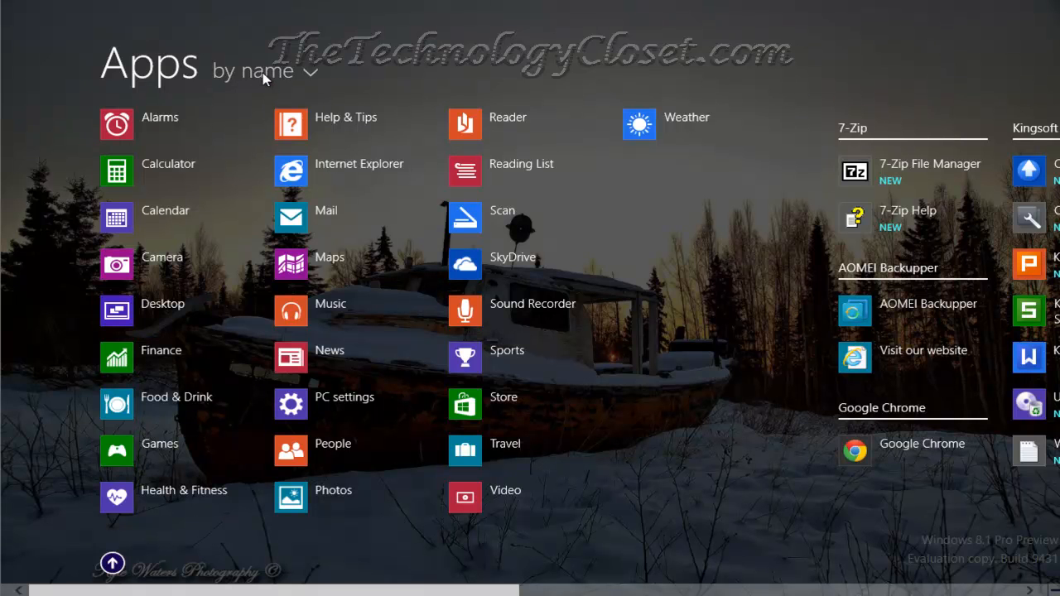
click(315, 73)
click(288, 213)
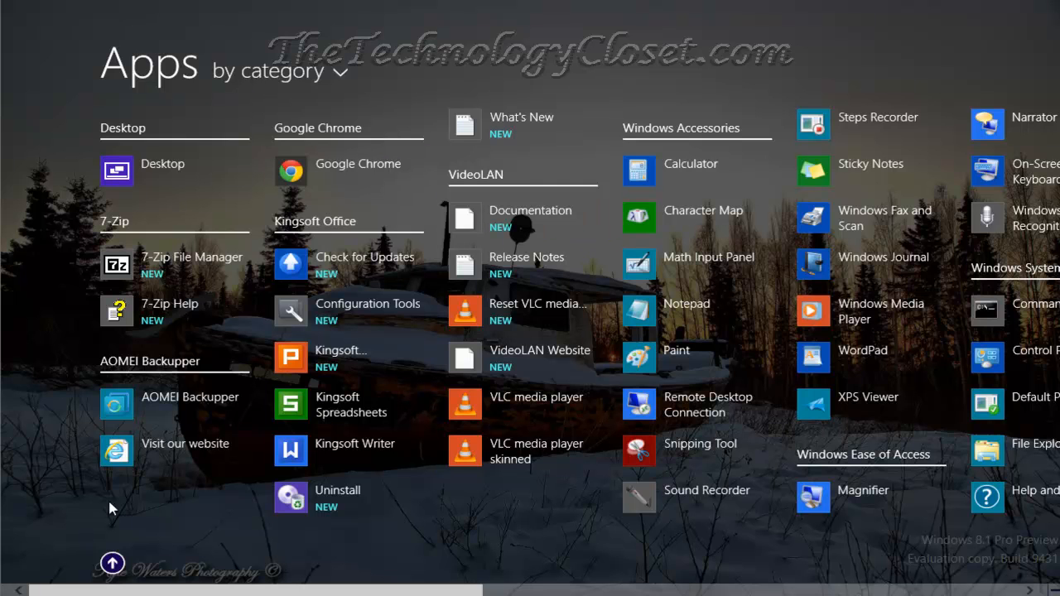
- Return to the Start screen, sign out of the instructor account, and bring up its password prompt
click(113, 564)
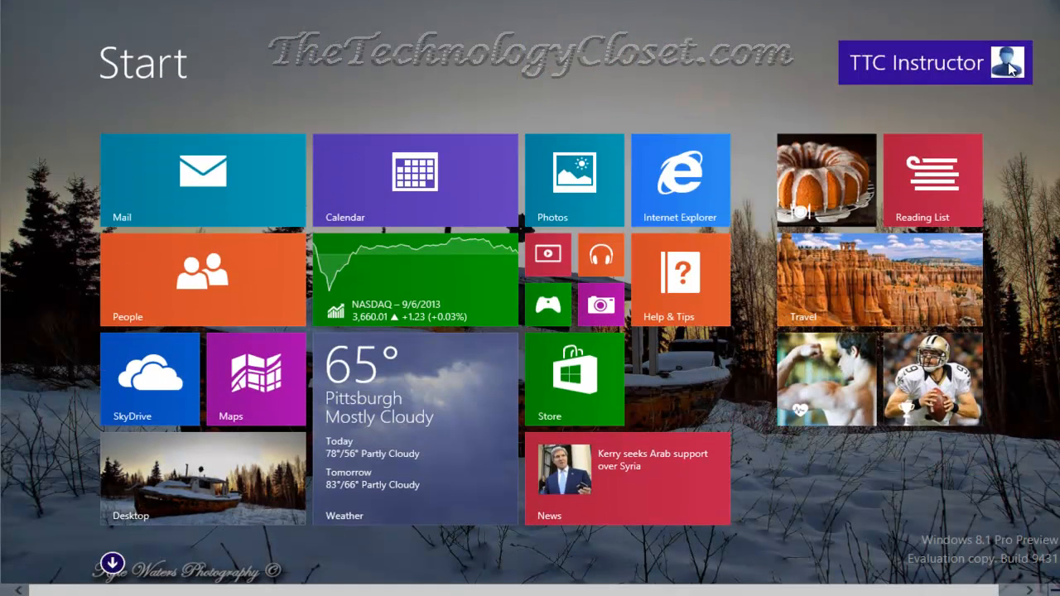
click(1009, 68)
click(833, 172)
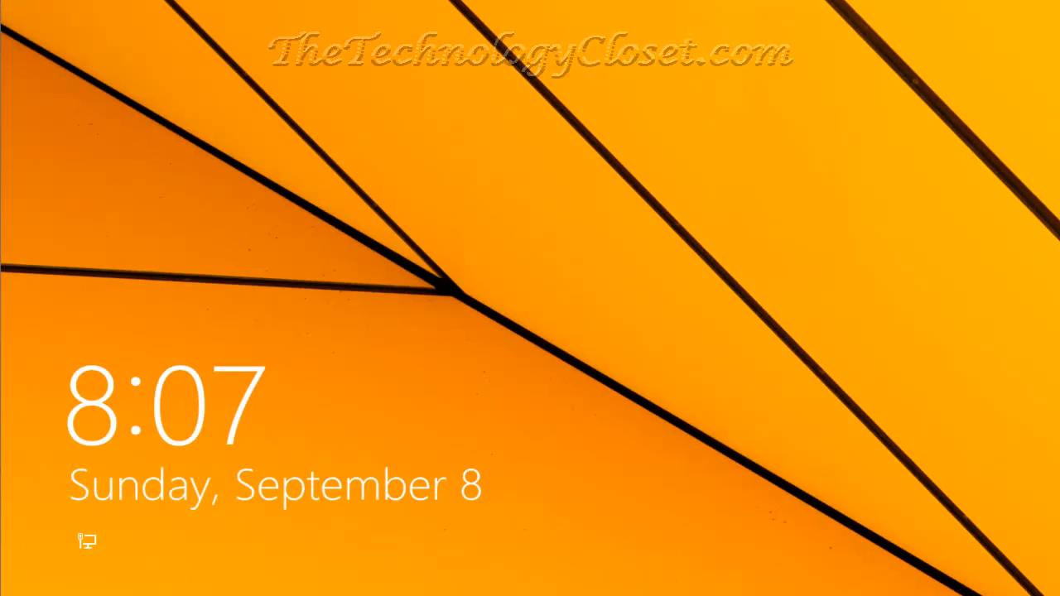
click(827, 167)
click(649, 251)
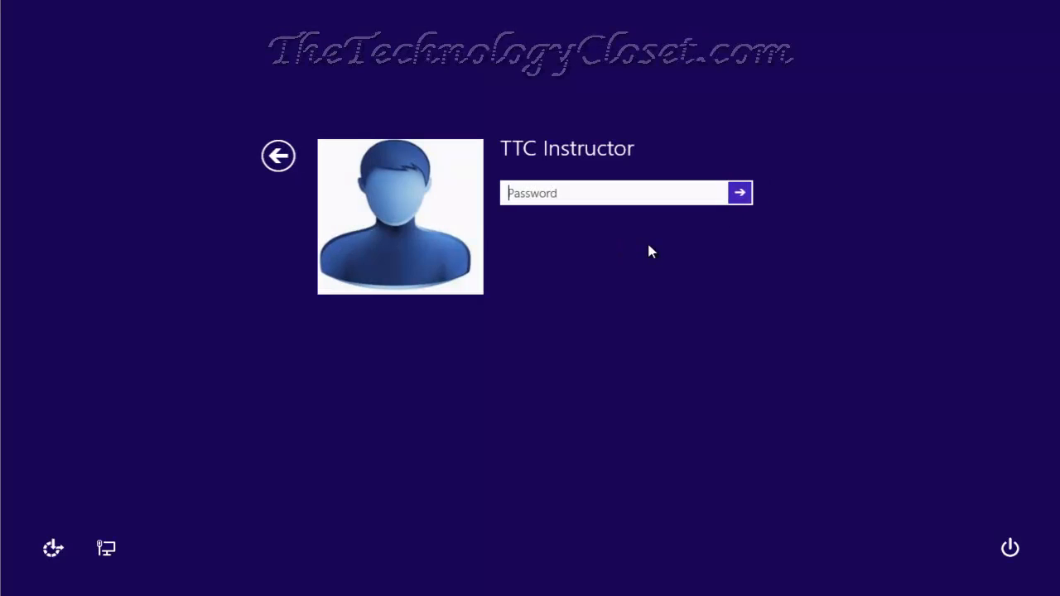